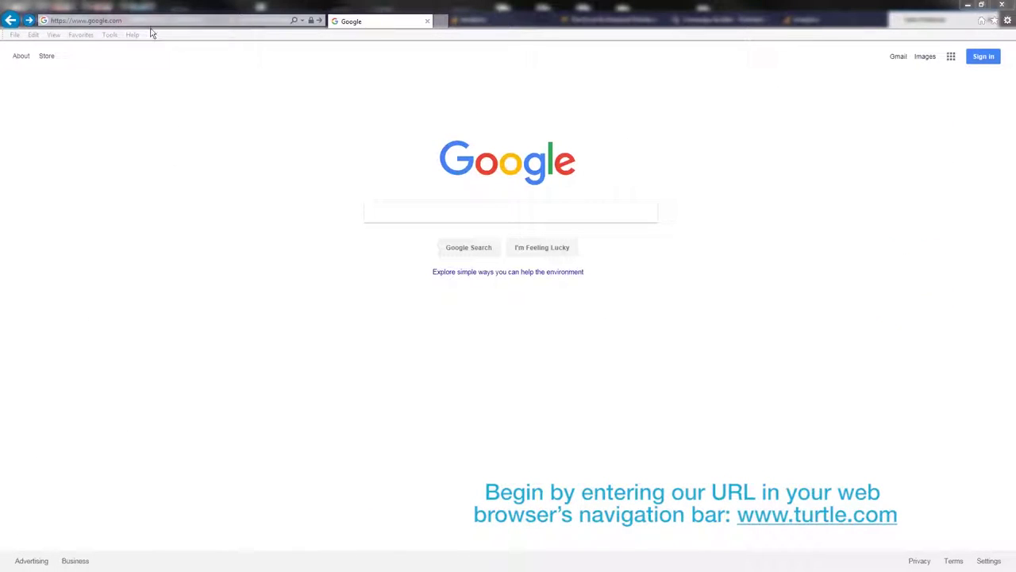
pyautogui.click(154, 21)
pyautogui.write('www.turtle.')
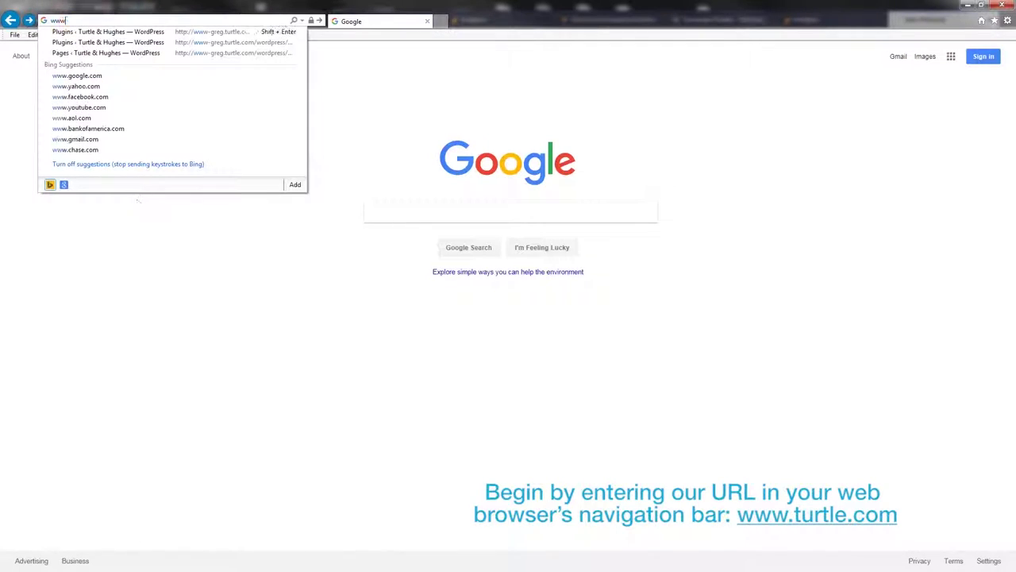
pyautogui.write('com')
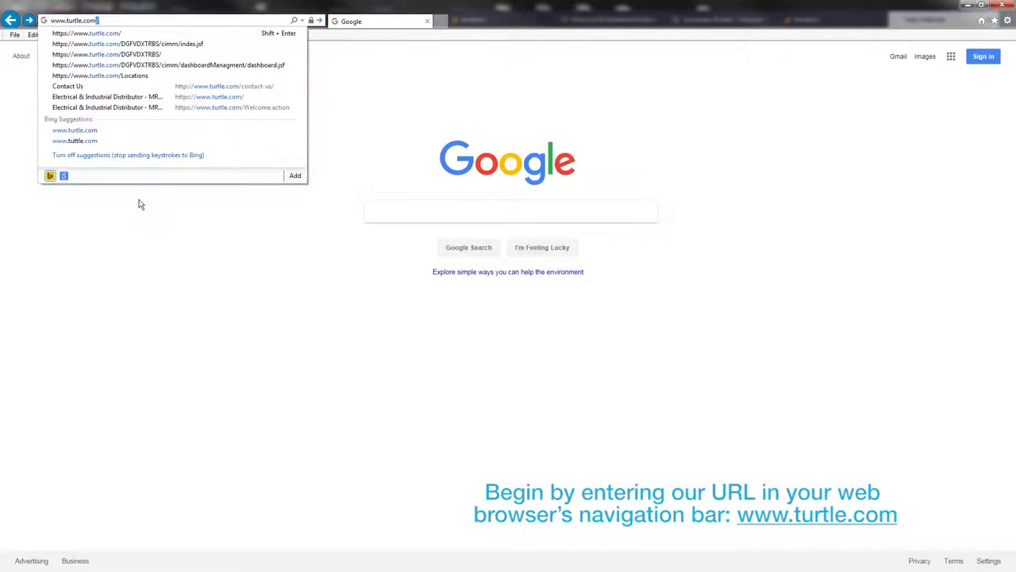
pyautogui.press('Return')
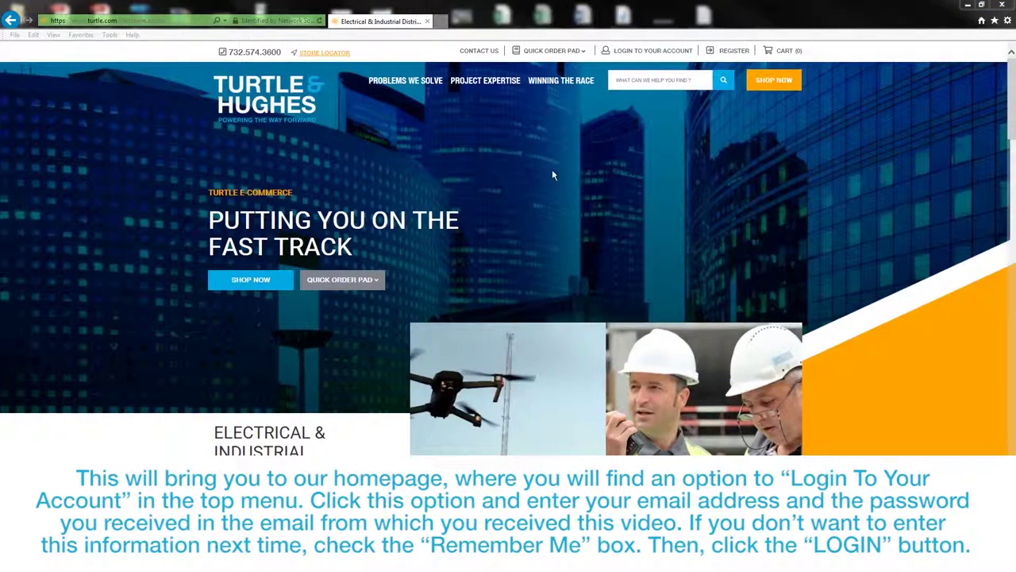
# - Log in to the Turtle & Hughes account with the account e-mail and password
pyautogui.click(620, 52)
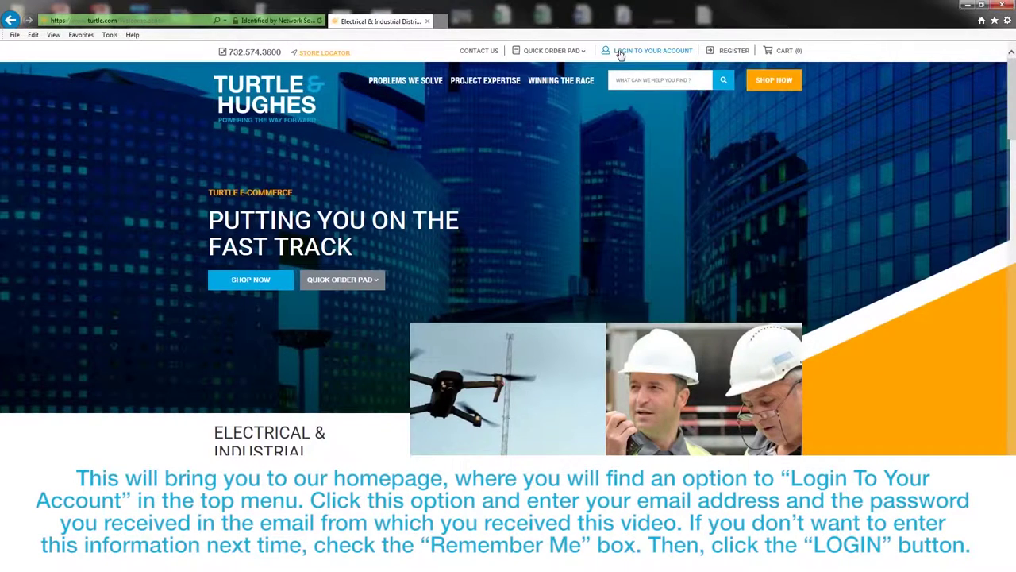
pyautogui.click(640, 115)
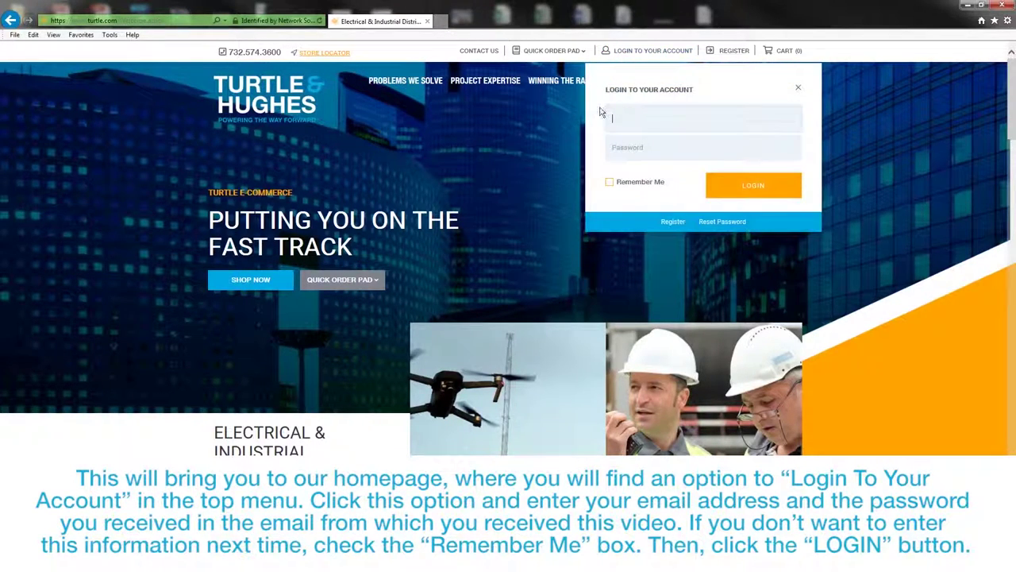
pyautogui.press('Tab')
pyautogui.write('••••••')
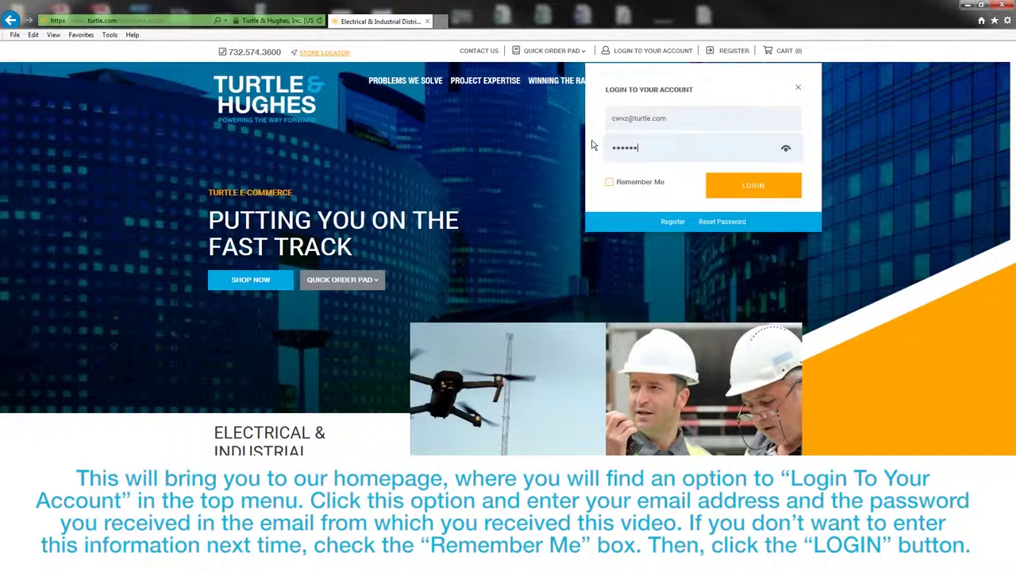
pyautogui.write('•••••')
pyautogui.click(724, 185)
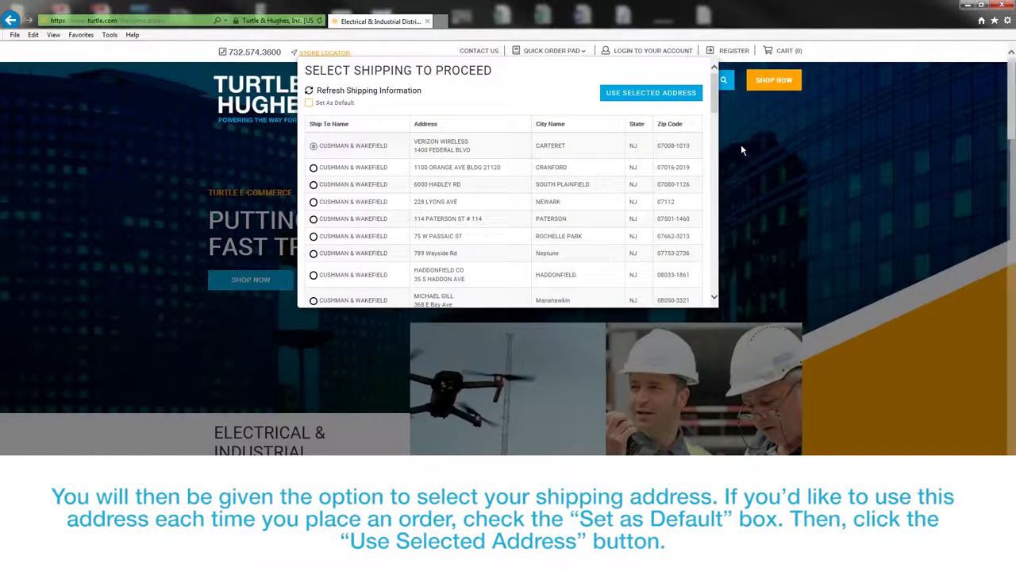
# - Set the first shipping address as default and proceed with it
pyautogui.moveTo(716, 112); pyautogui.dragTo(714, 109)
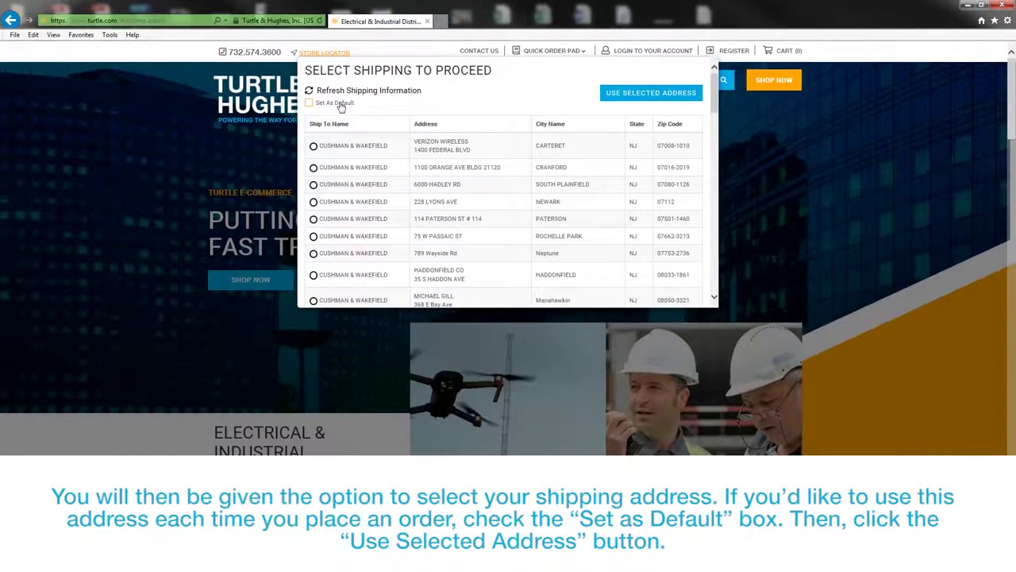
pyautogui.click(309, 104)
pyautogui.click(647, 93)
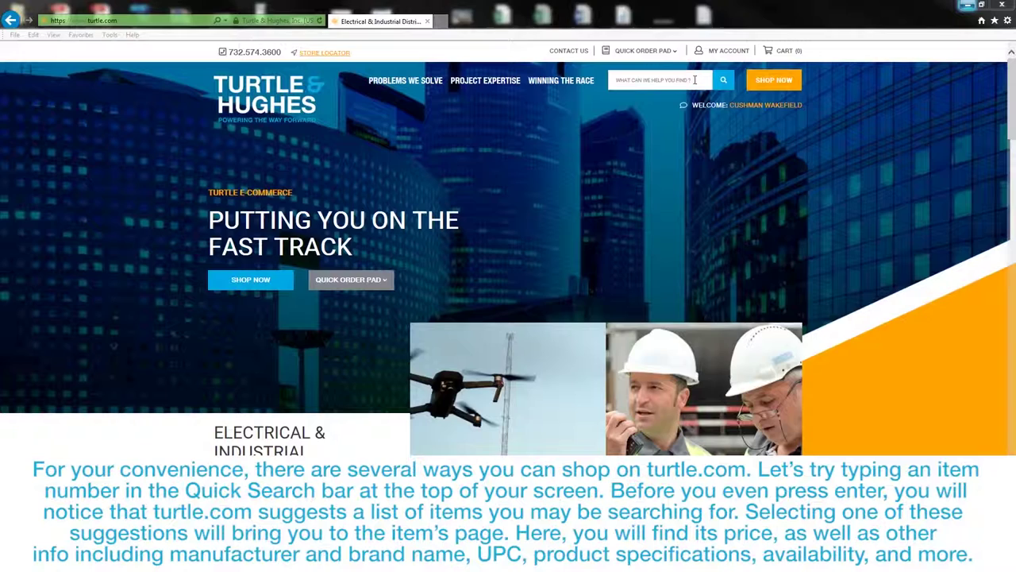
# - Quick-search F32T8/841 and open the Halco F32T8/841/ECO product page
pyautogui.click(695, 80)
pyautogui.write('F32T8/841')
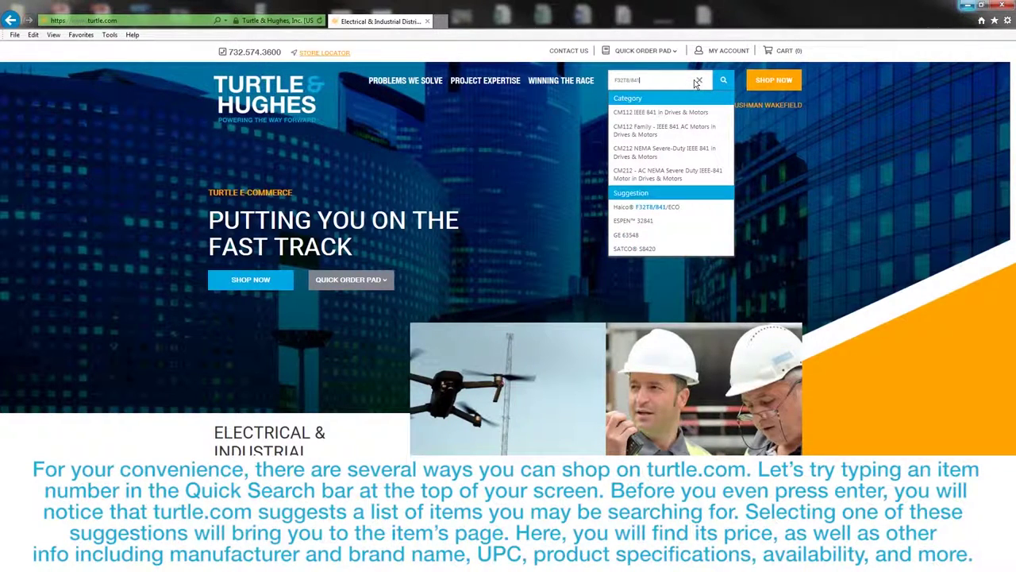
pyautogui.click(685, 208)
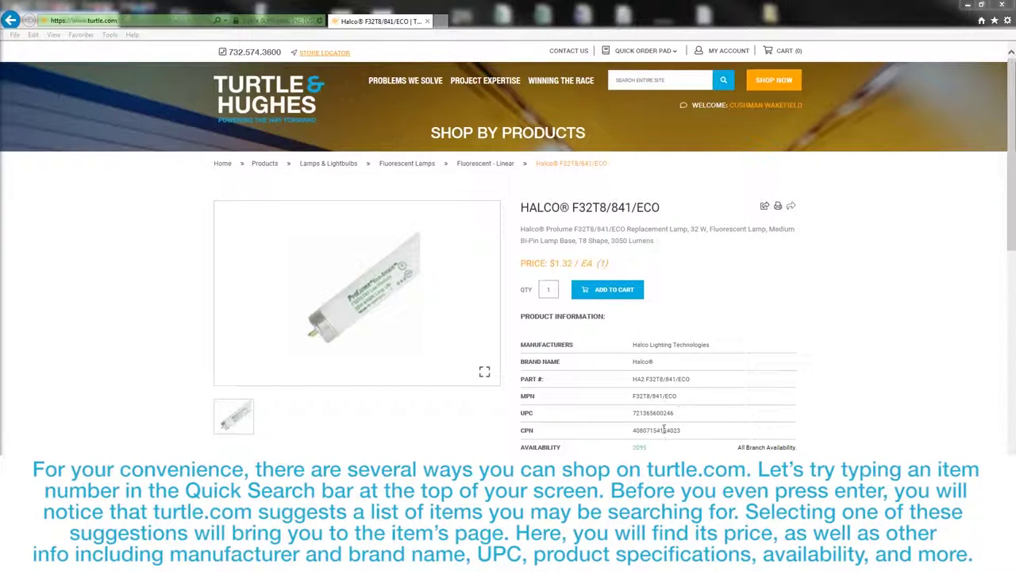
# - Add 12 Halco F32T8/841/ECO lamps to the cart, then bring up the Shop Now browse options
pyautogui.click(546, 291)
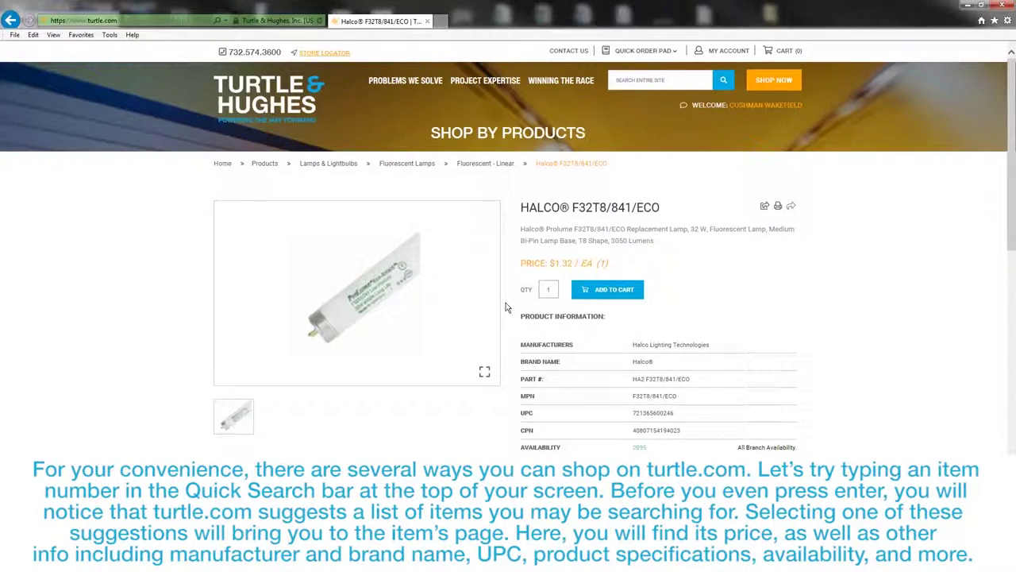
pyautogui.write('2')
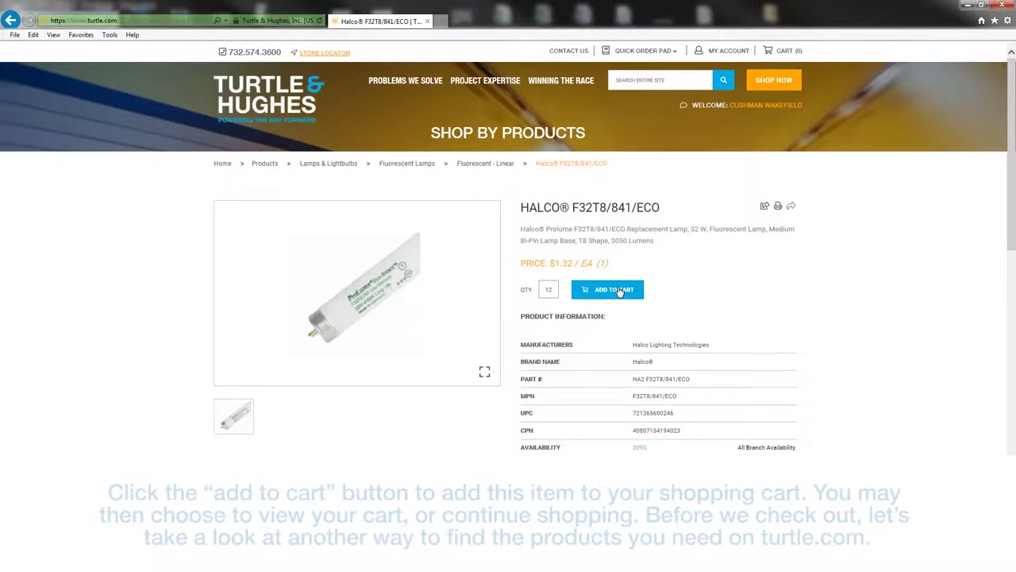
pyautogui.click(613, 291)
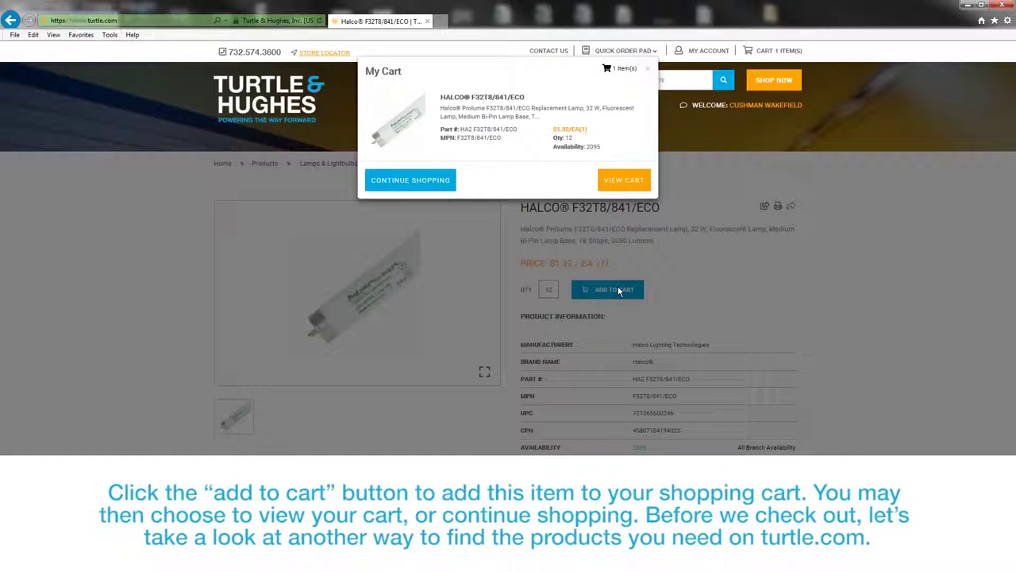
pyautogui.click(411, 180)
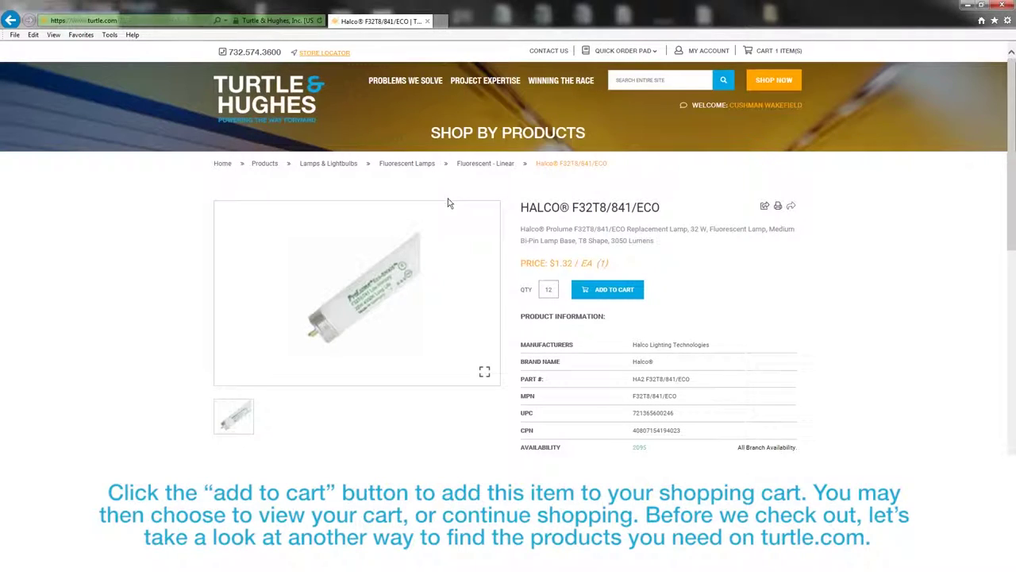
pyautogui.click(761, 80)
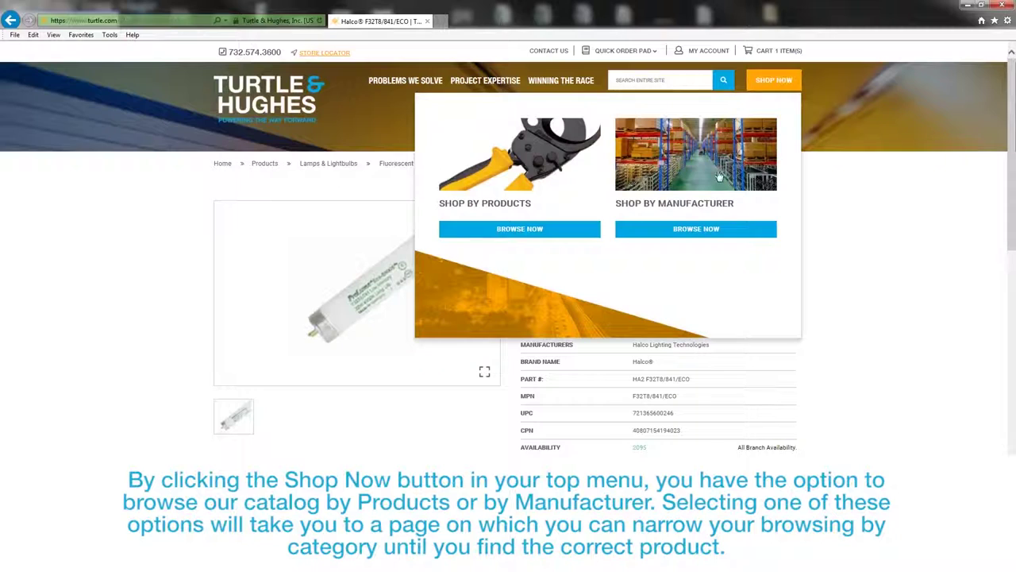
# - Browse to Lamps & Lightbulbs, then open the cart showing 12 lamps totalling $15.84
pyautogui.click(590, 230)
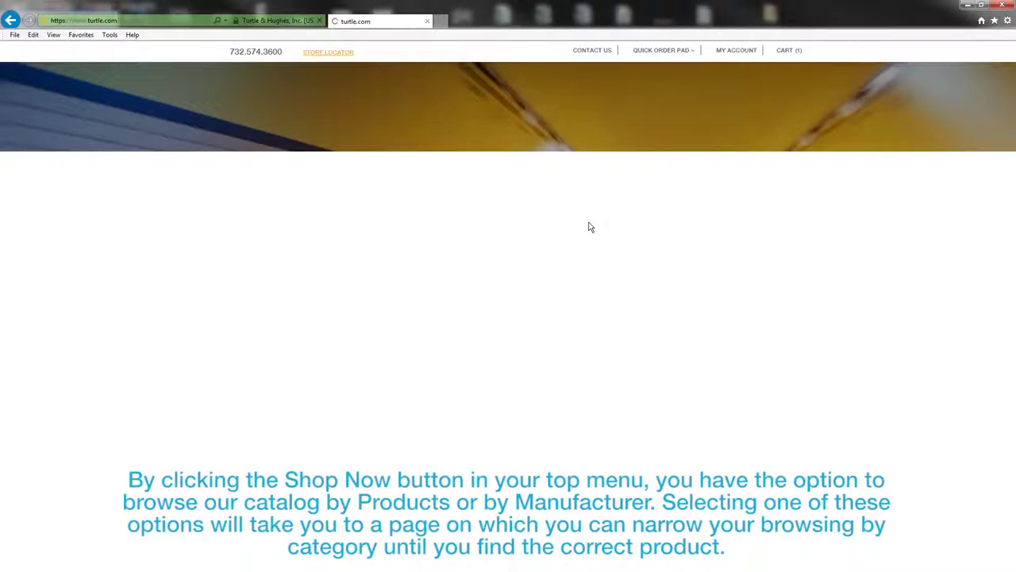
pyautogui.moveTo(1010, 95); pyautogui.dragTo(1009, 274)
pyautogui.click(784, 315)
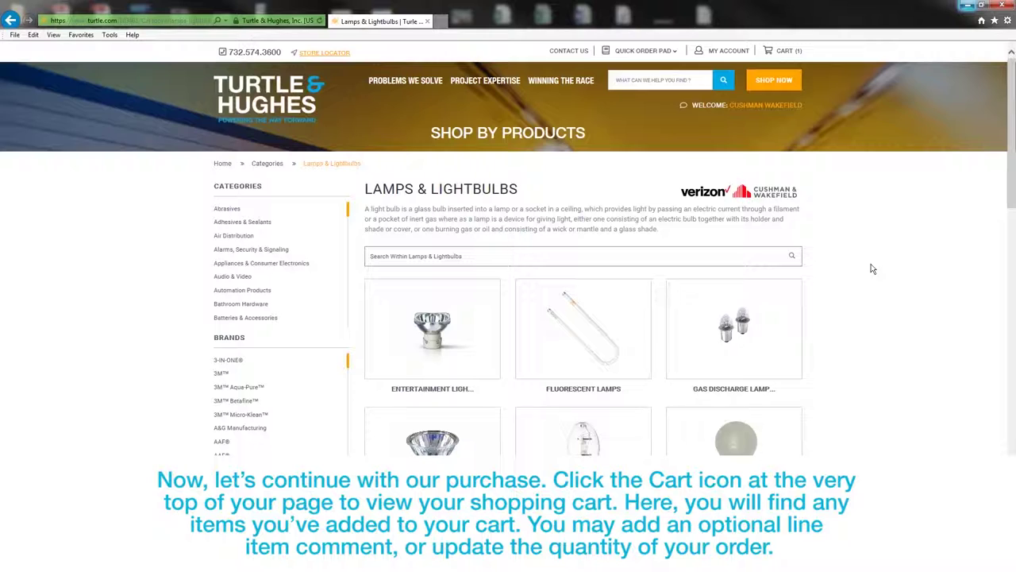
pyautogui.click(785, 52)
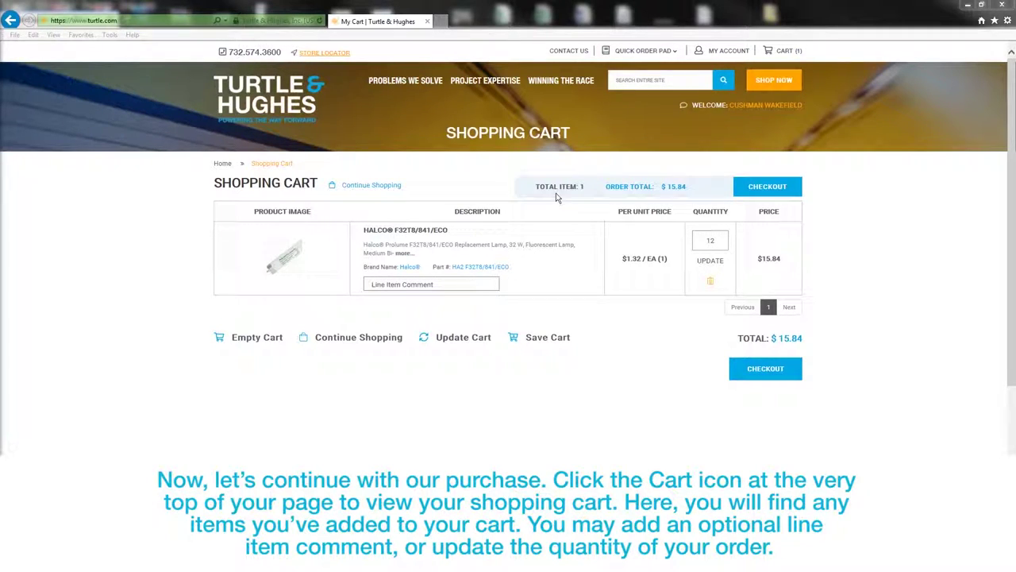
# - Enter 'Add comment here' as the lamp's line item comment and select its quantity
pyautogui.click(432, 284)
pyautogui.write('Add comment here')
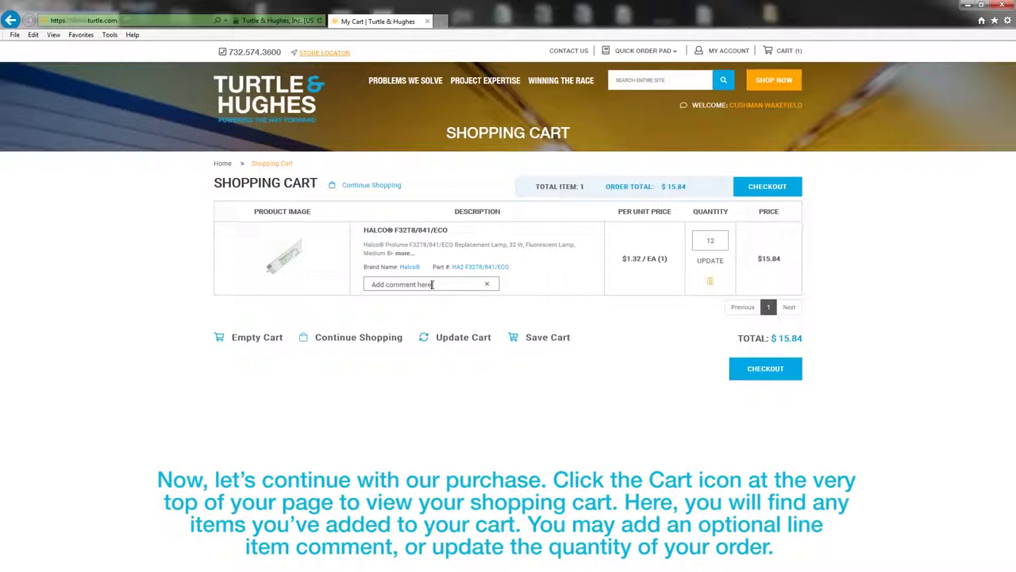
pyautogui.doubleClick(710, 241)
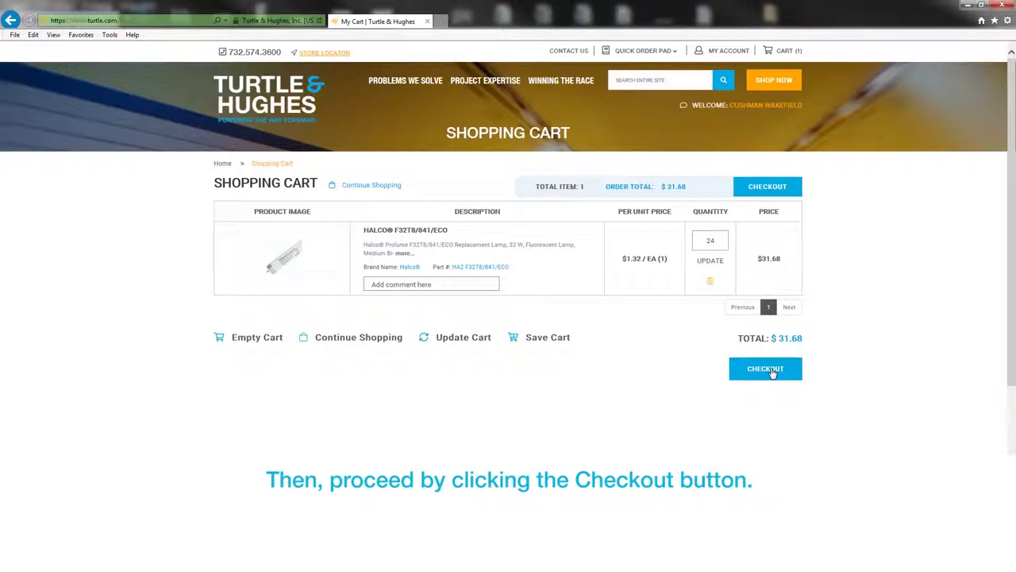
# - Go to checkout, where the summary lists 24 Halco lamps for $31.68
pyautogui.click(773, 373)
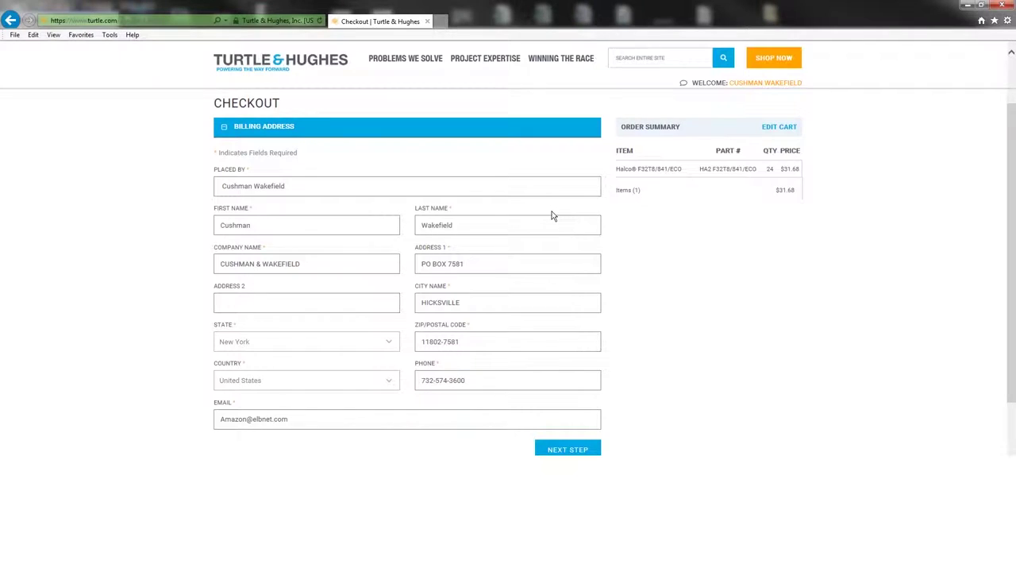
# - Continue past billing and enter the shipping instructions 'Type shipping instructi'
pyautogui.click(559, 449)
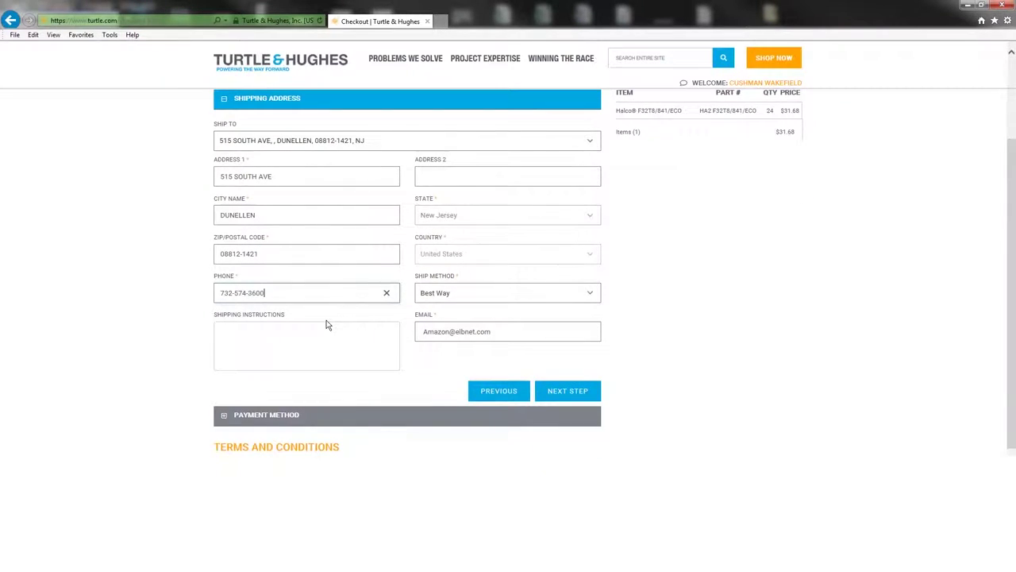
pyautogui.click(312, 333)
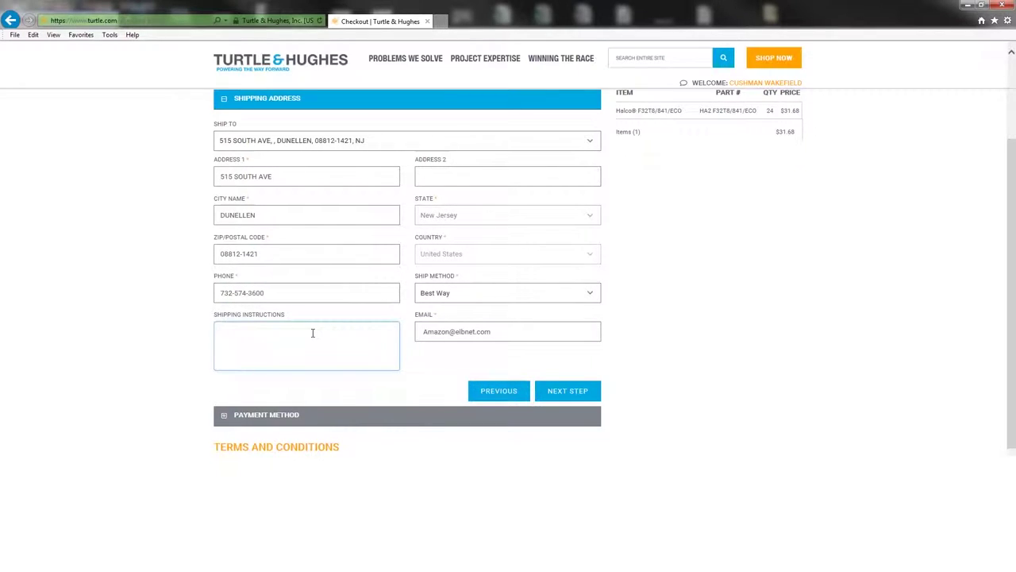
pyautogui.write('Type shi')
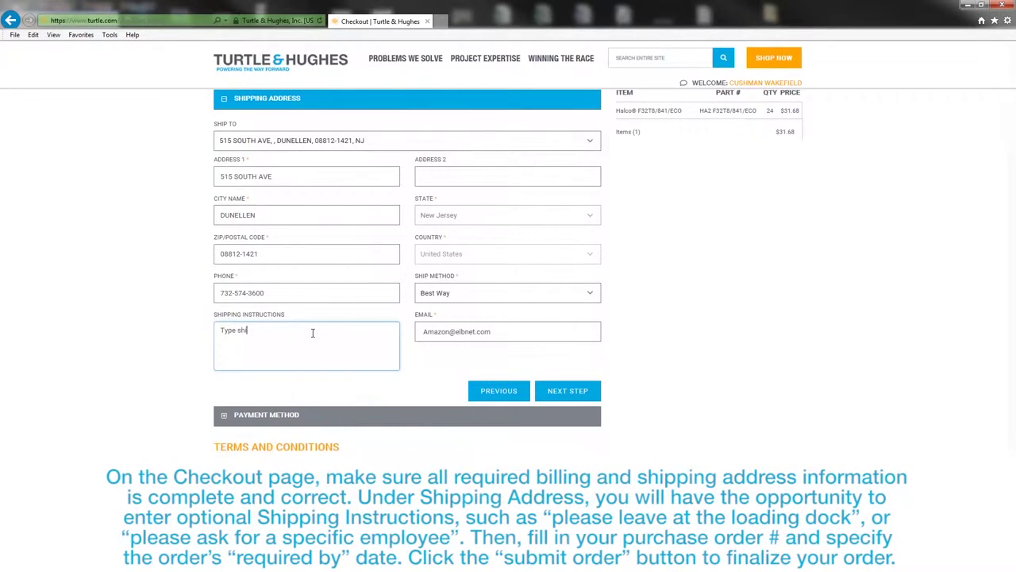
pyautogui.write('pping instructions here')
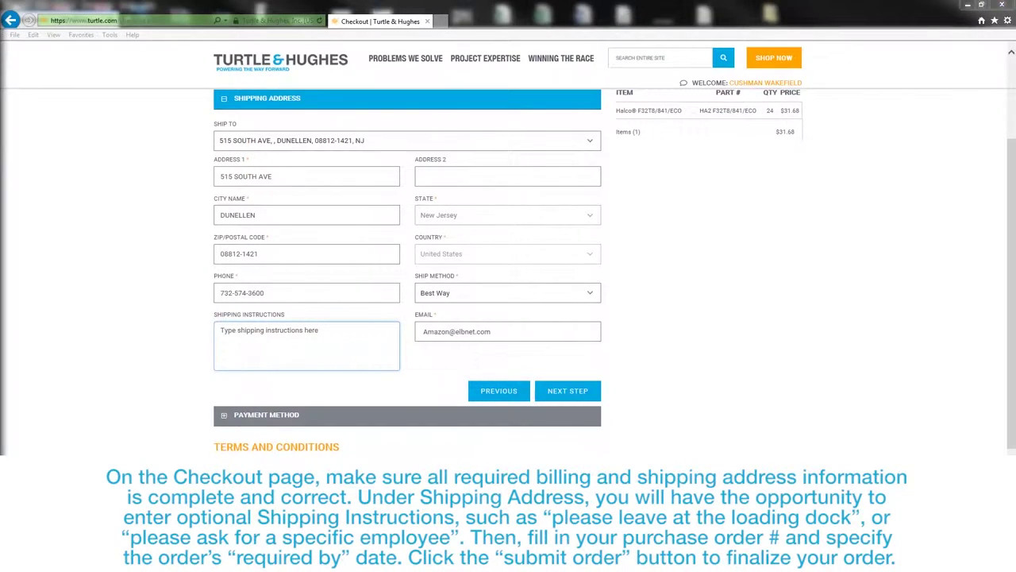
# - Enter the purchase order number on the payment step and submit the order
pyautogui.click(559, 388)
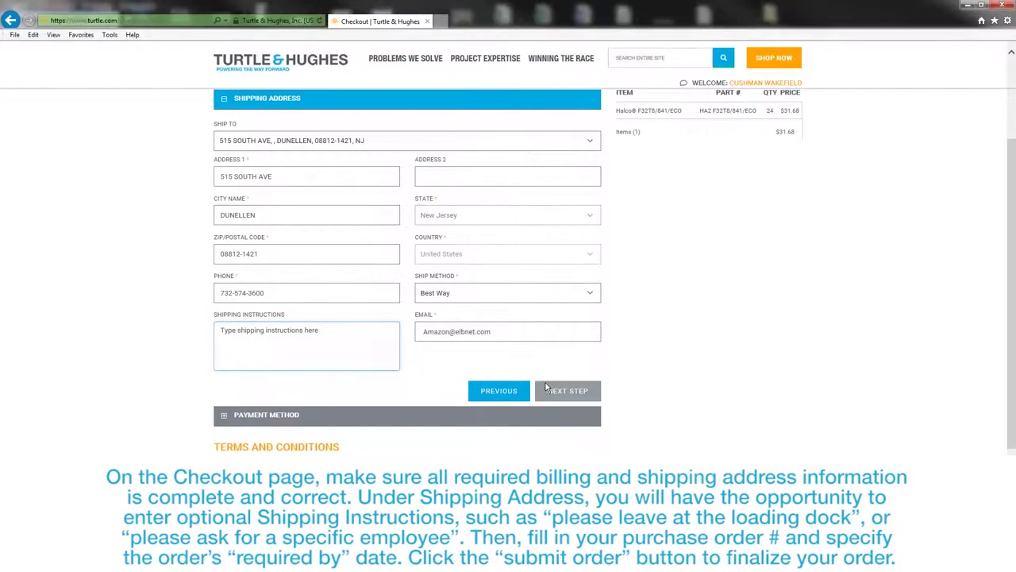
pyautogui.write('111111')
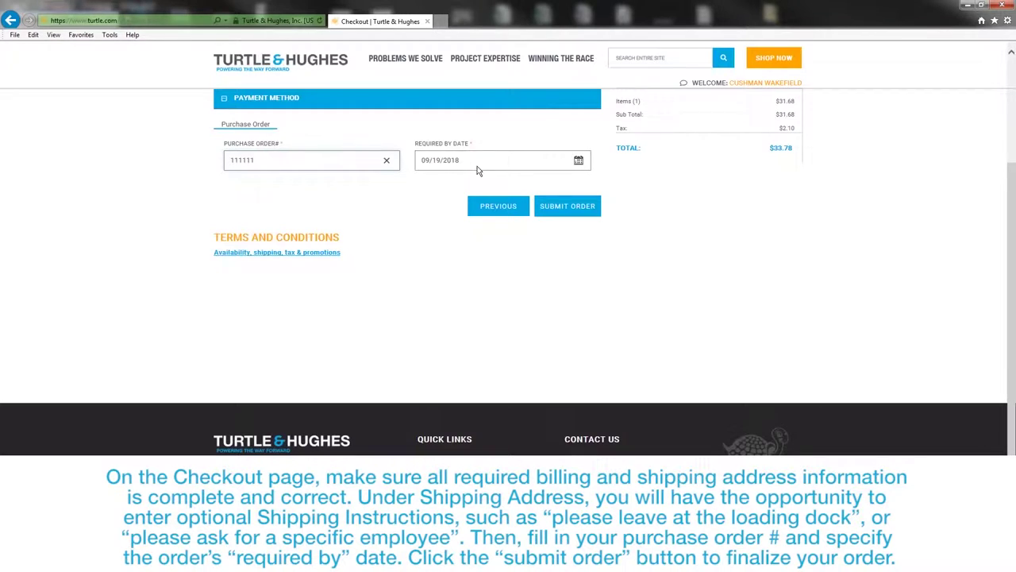
pyautogui.click(561, 207)
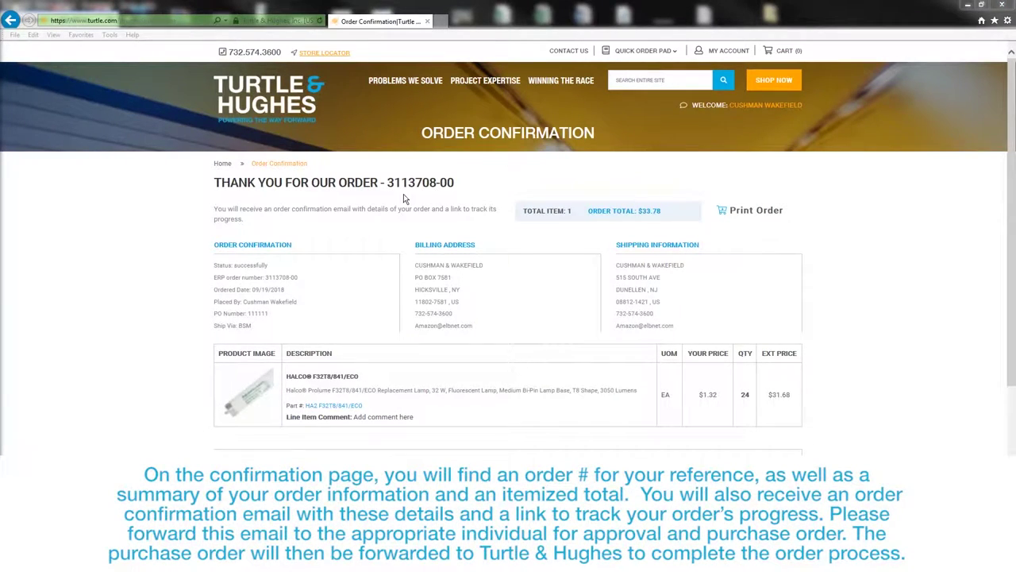
# - Highlight the new order number, then the note about the confirmation email
pyautogui.moveTo(388, 185); pyautogui.dragTo(454, 184)
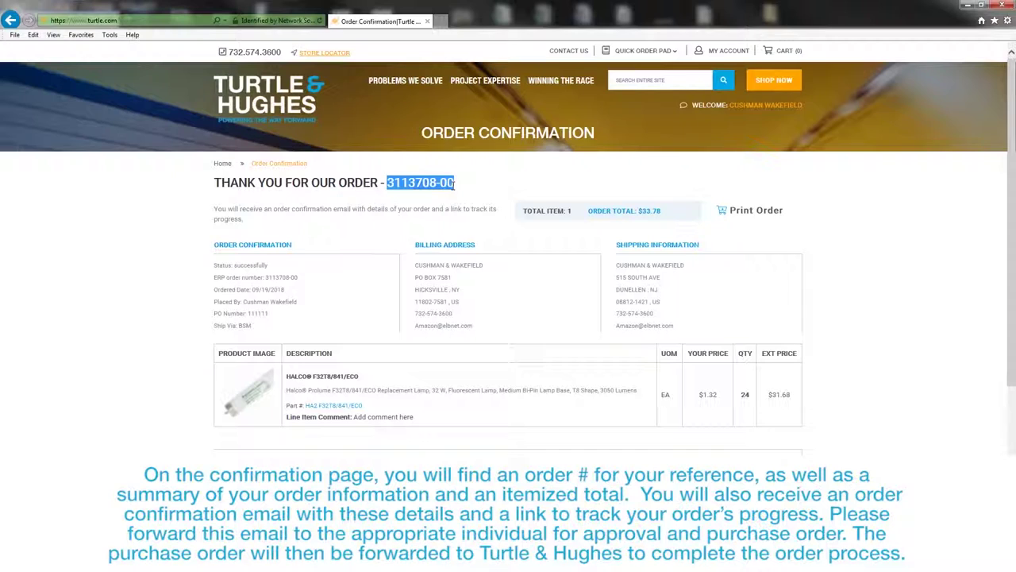
pyautogui.click(457, 189)
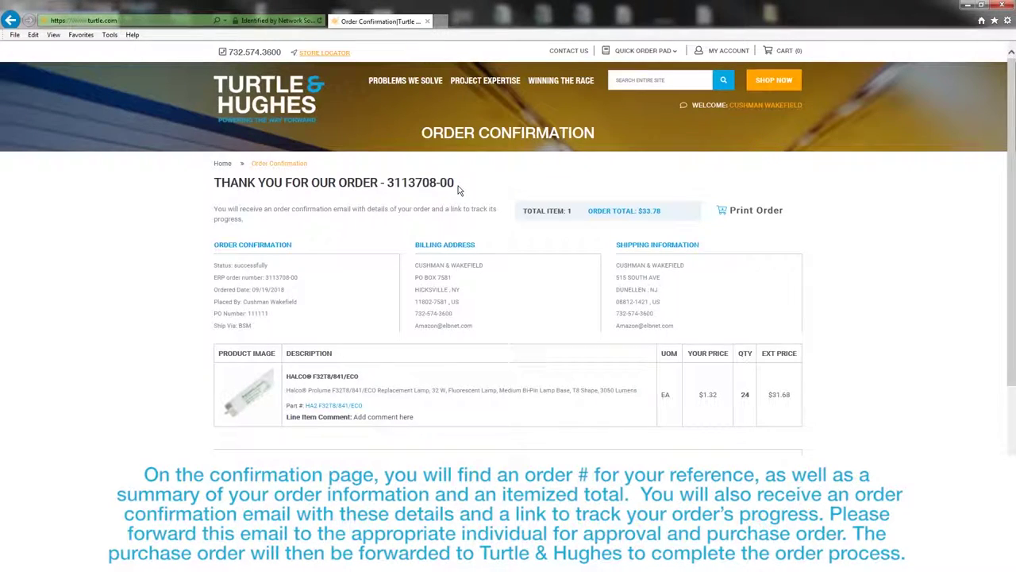
pyautogui.moveTo(214, 208); pyautogui.dragTo(250, 216)
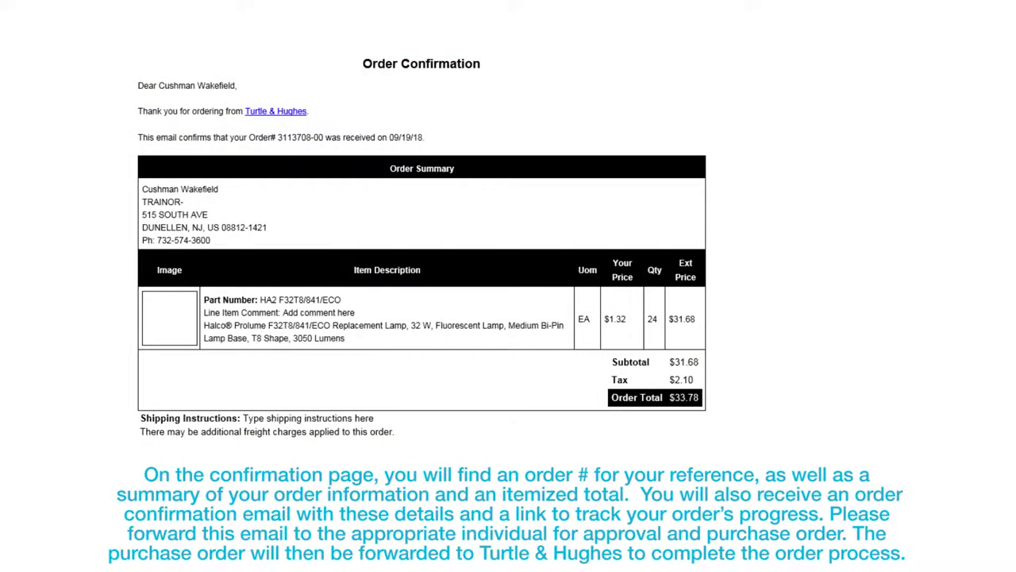